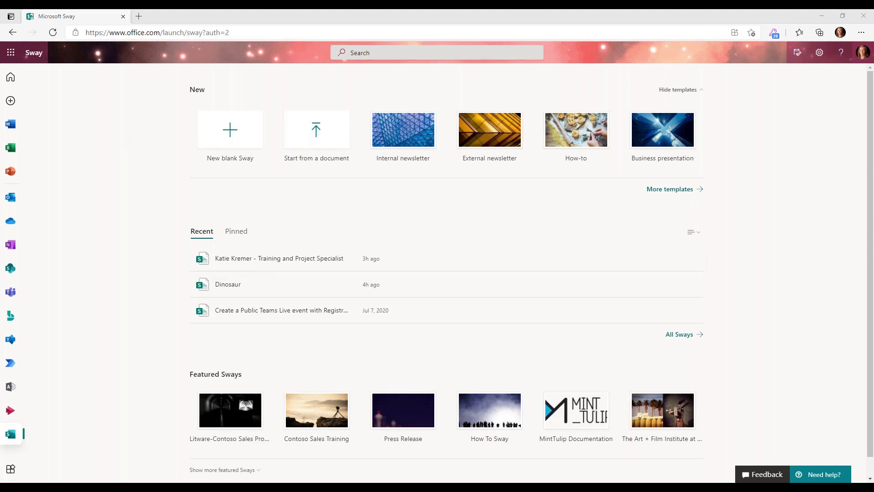
# Open Sway from the Microsoft 365 apps and create a new blank Sway.
pyautogui.click(11, 56)
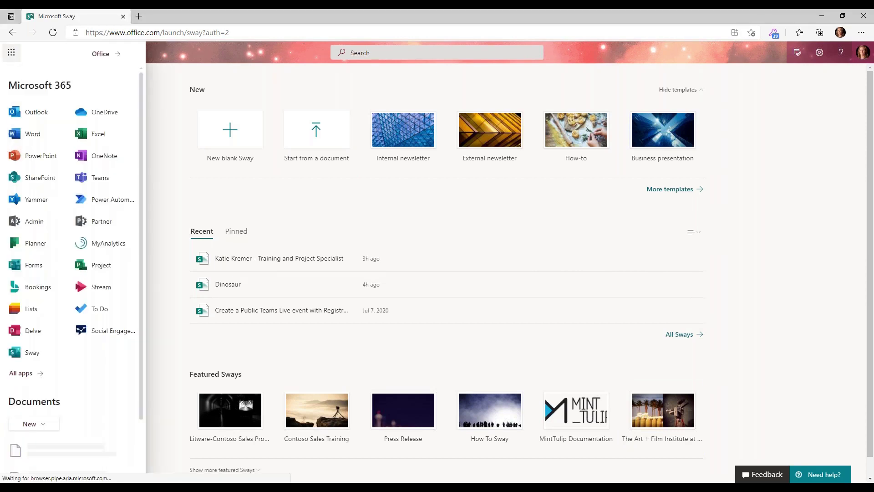
pyautogui.click(30, 353)
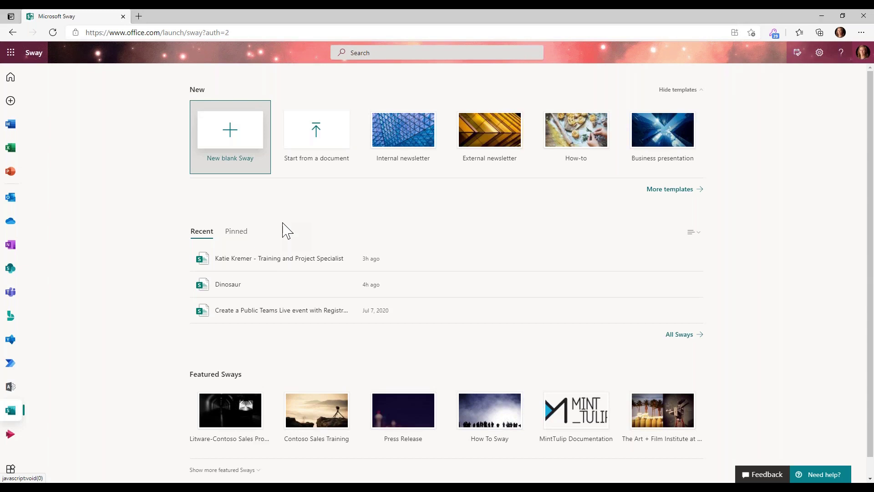
pyautogui.click(233, 162)
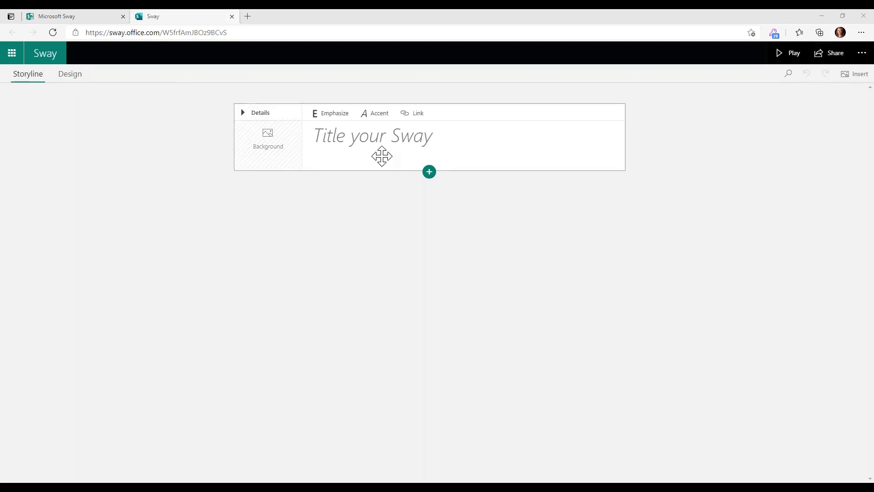
# Title the Sway with the presenter's full name followed by "- Training and Project Specialist".
pyautogui.click(381, 141)
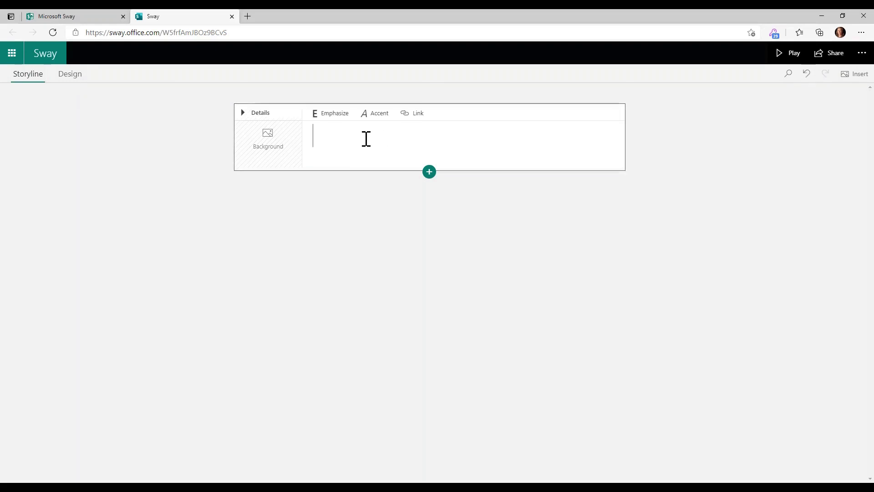
pyautogui.write('Katie Kremer')
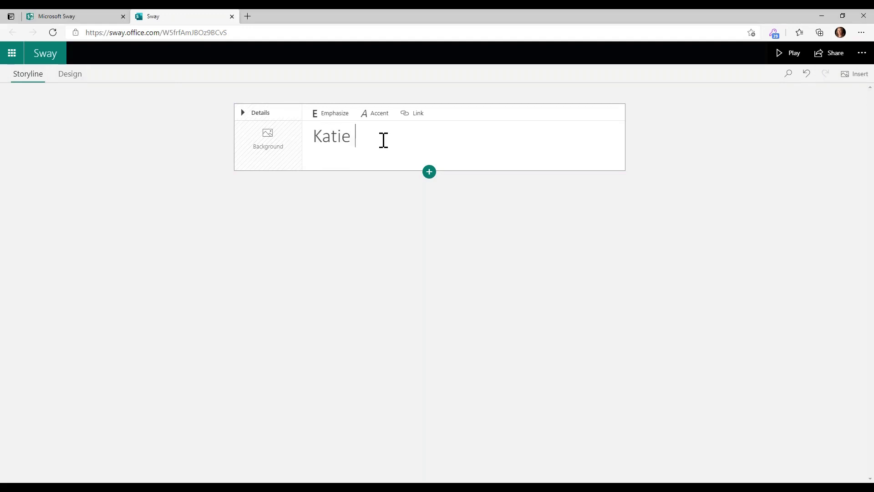
pyautogui.write('Trai')
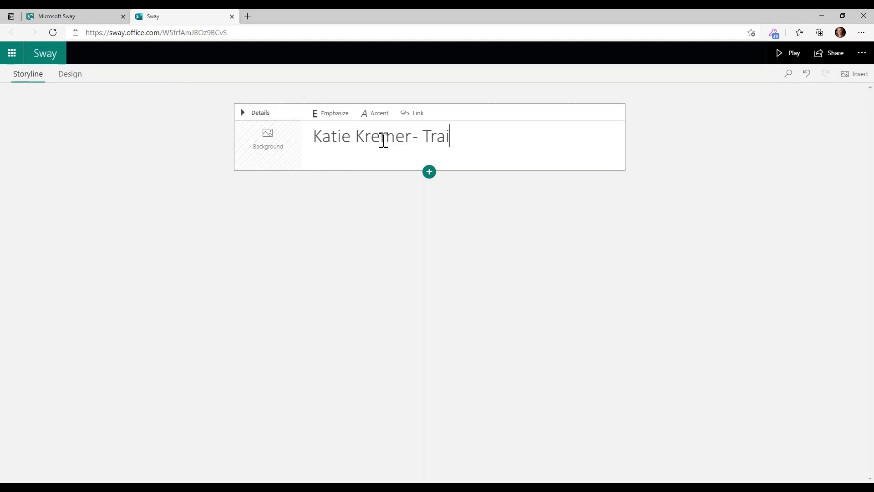
pyautogui.write('ning and Project Specialist')
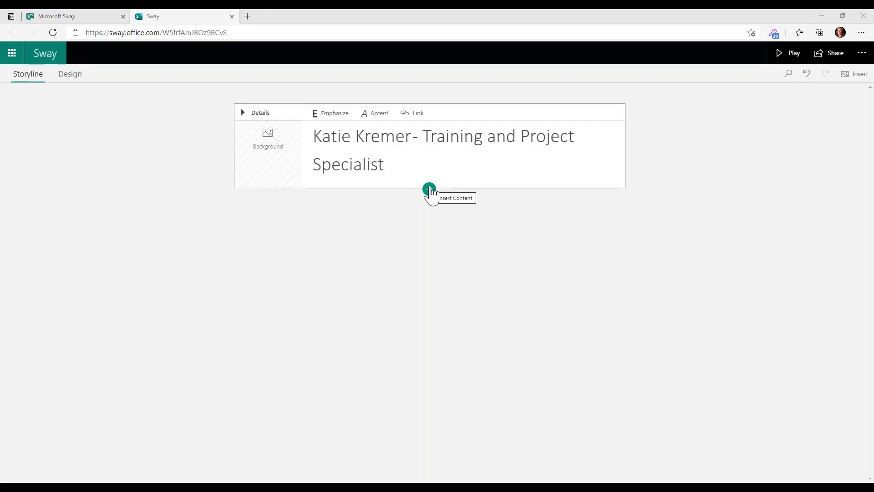
# Add an image card below the title card and search the image sources for "projects".
pyautogui.click(429, 190)
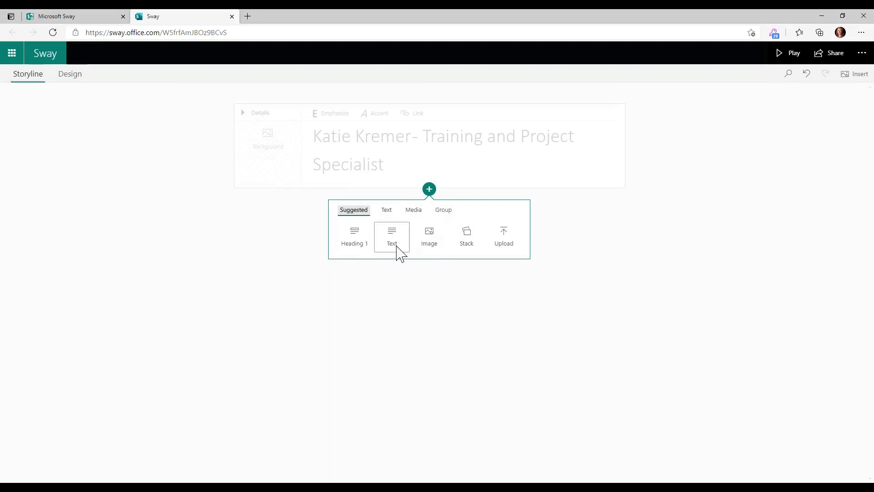
pyautogui.click(428, 250)
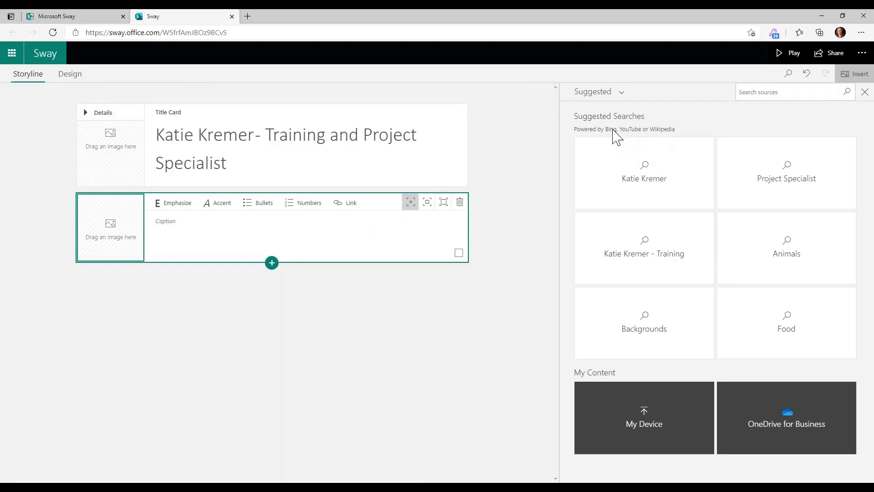
pyautogui.click(772, 93)
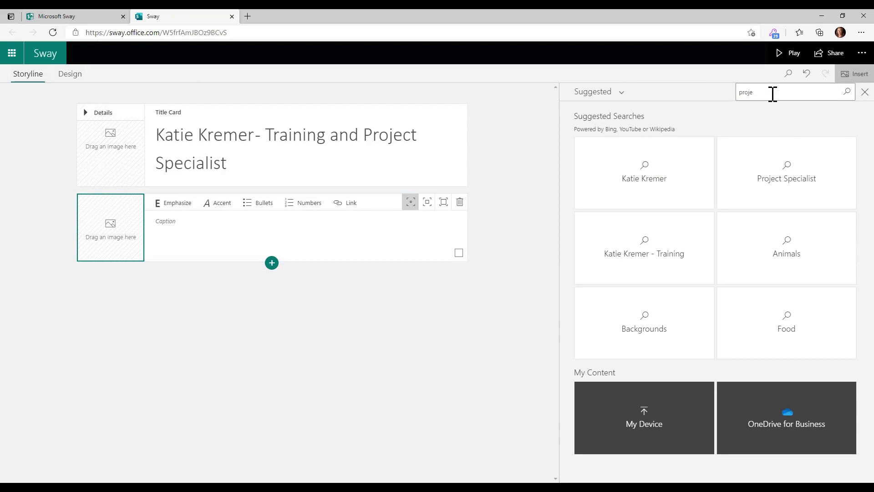
pyautogui.press('Return')
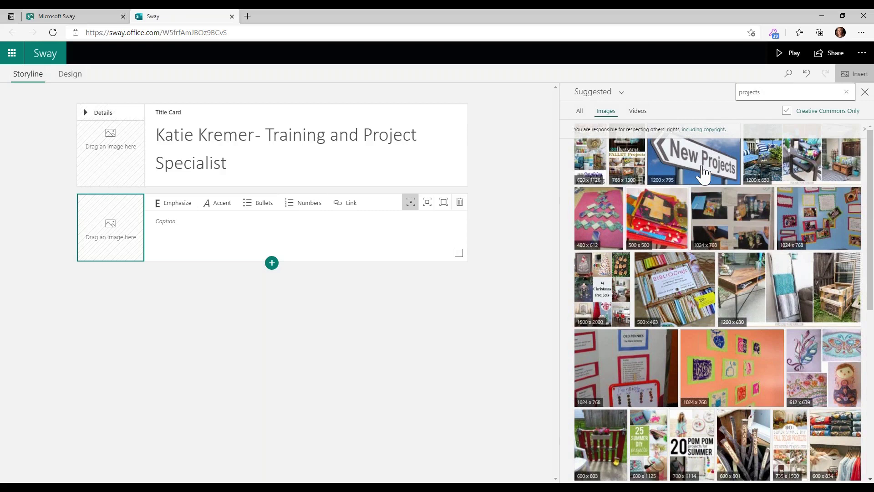
# Set the "New Projects" sign as the title card's background and fill the image card with the blue project-board picture captioned "Ideas!".
pyautogui.moveTo(704, 173); pyautogui.dragTo(131, 175)
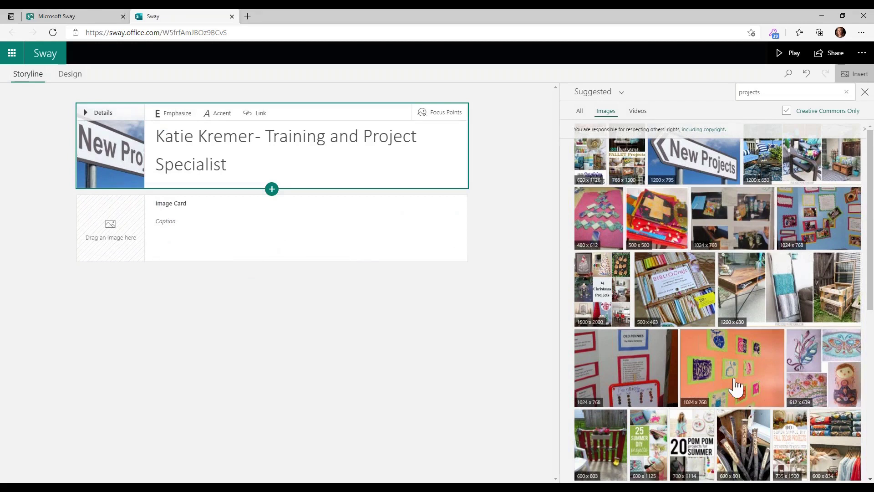
pyautogui.moveTo(822, 229); pyautogui.dragTo(154, 241)
pyautogui.click(297, 238)
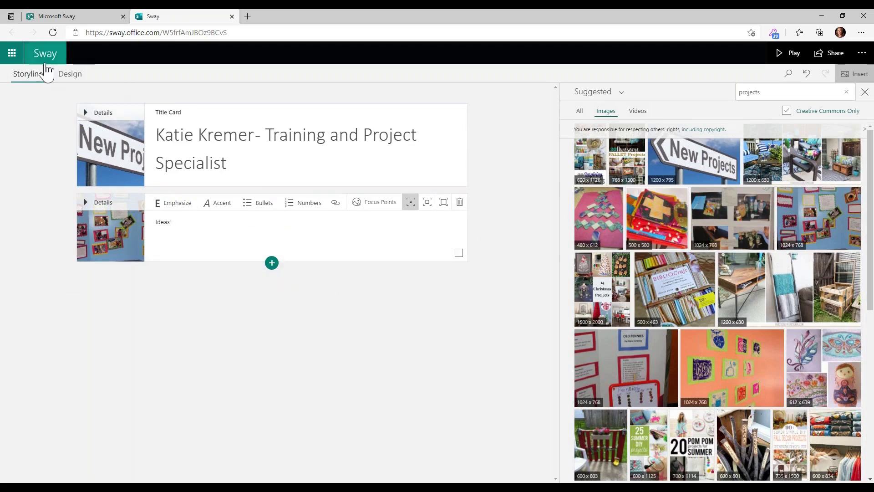
# Try two patterned styles on the Sway's design and apply the olive Style 6, Variation 2.
pyautogui.click(67, 75)
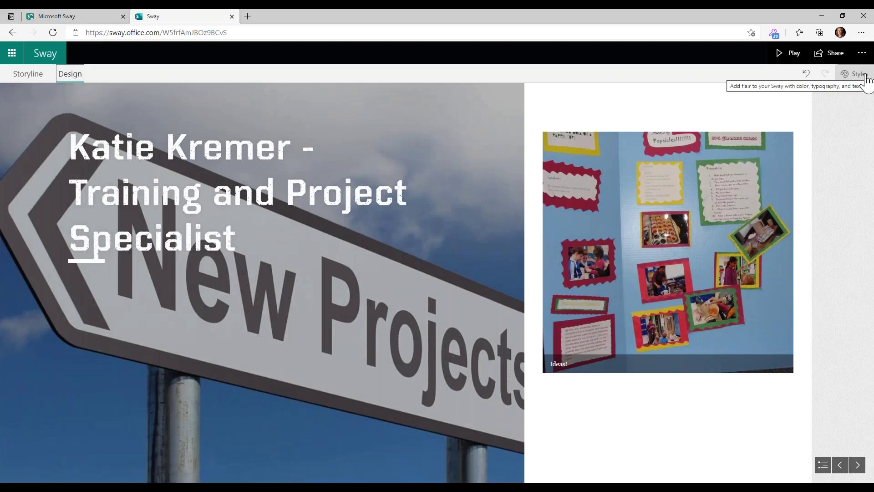
pyautogui.click(858, 74)
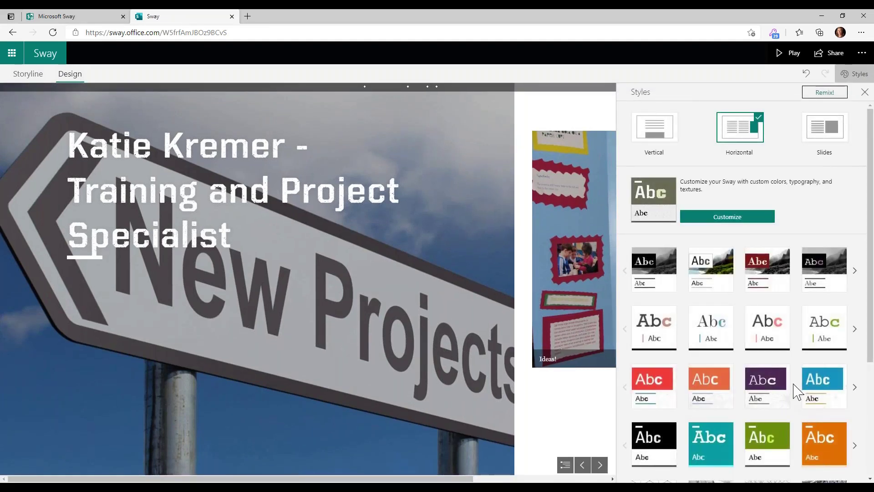
pyautogui.scroll(-1, 751, 380)
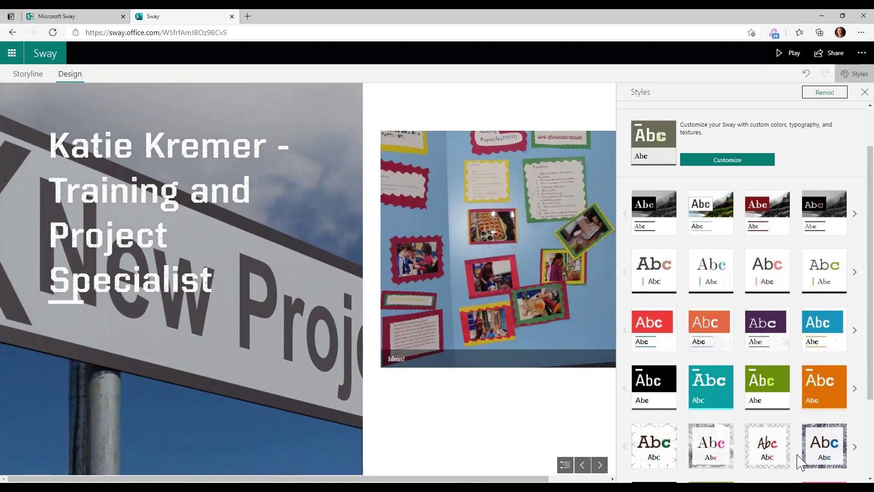
pyautogui.click(761, 439)
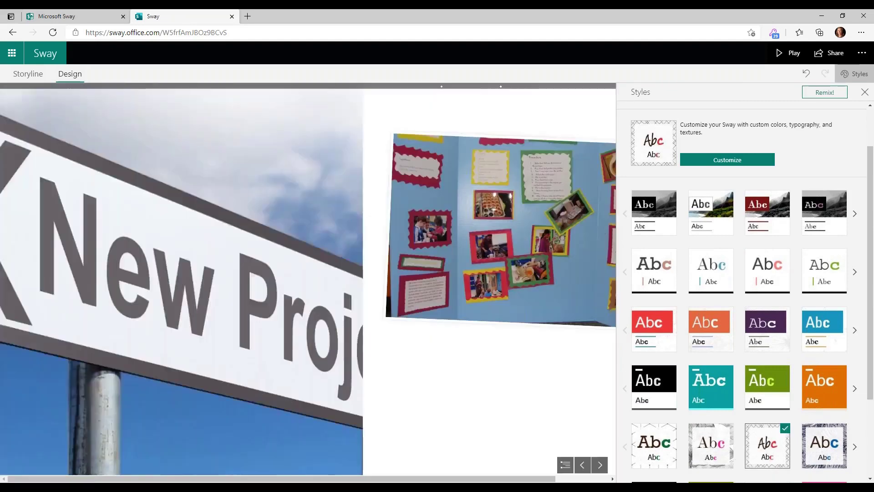
pyautogui.click(812, 447)
pyautogui.scroll(-1, 812, 447)
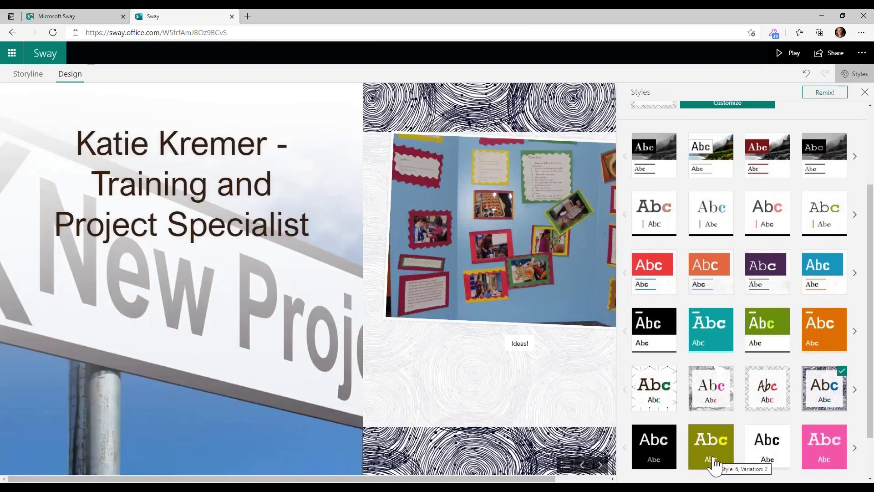
pyautogui.click(713, 463)
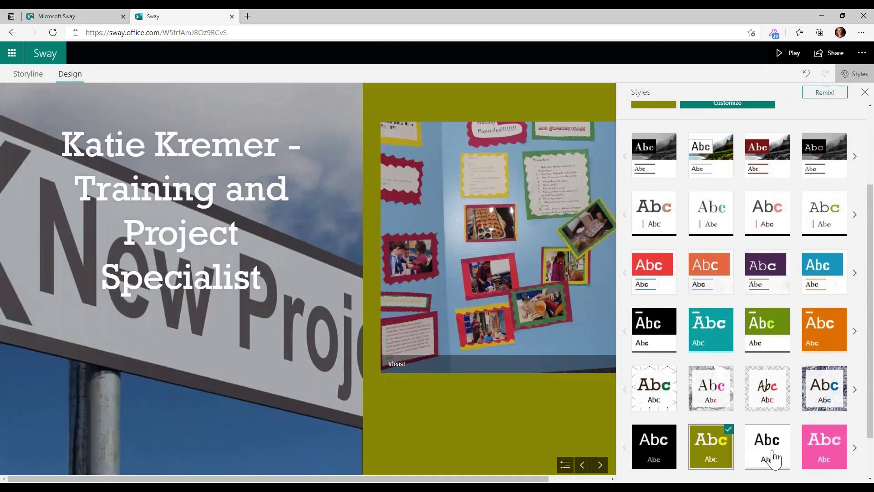
pyautogui.scroll(-1, 770, 458)
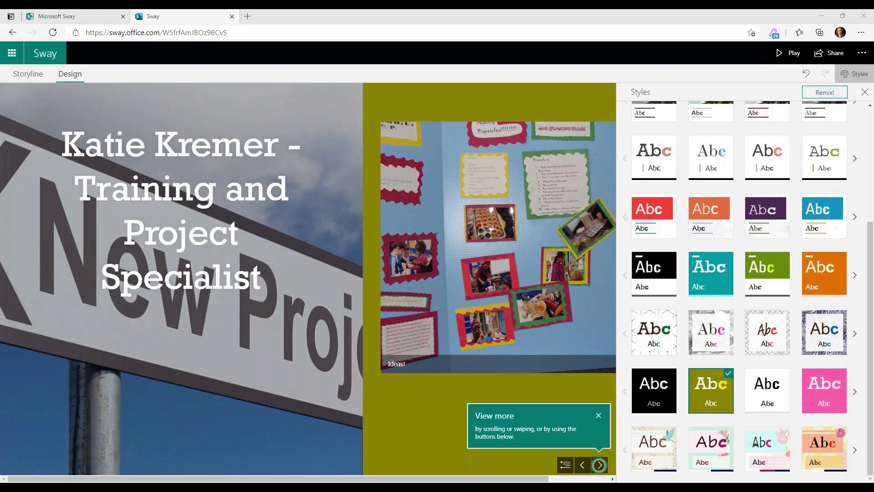
# Add another image card to the end of the storyline and fill it with the BiblioCraft picture.
pyautogui.click(30, 75)
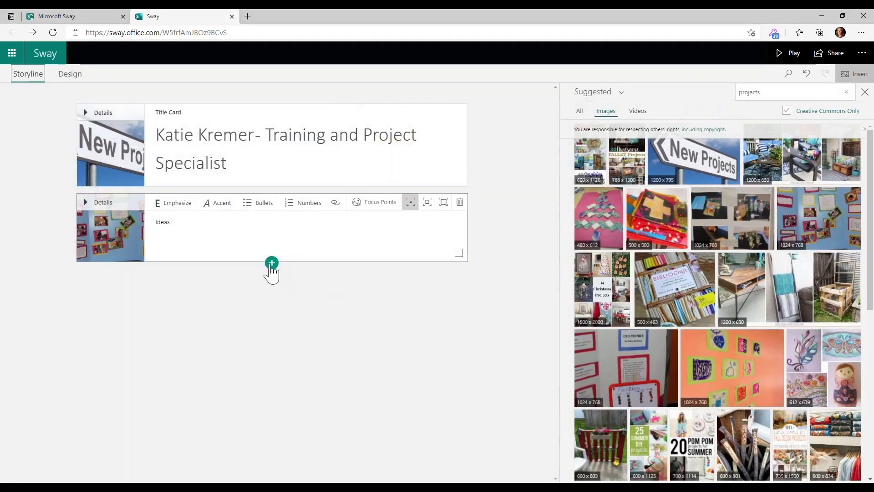
pyautogui.click(272, 263)
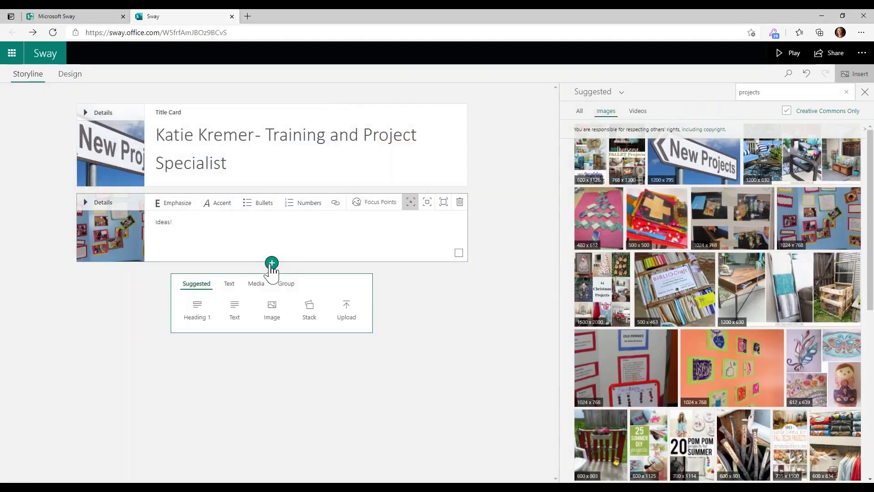
pyautogui.click(272, 312)
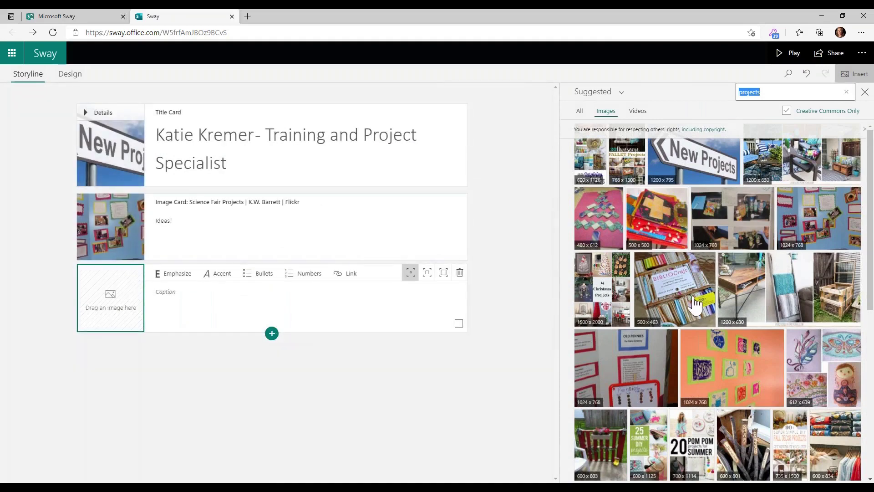
pyautogui.moveTo(674, 292); pyautogui.dragTo(173, 313)
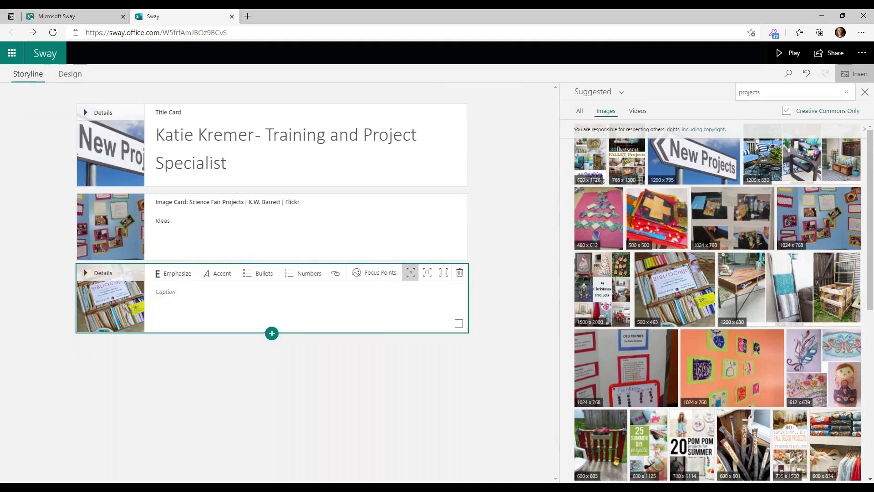
# Add an empty text card below the BiblioCraft image card.
pyautogui.click(272, 334)
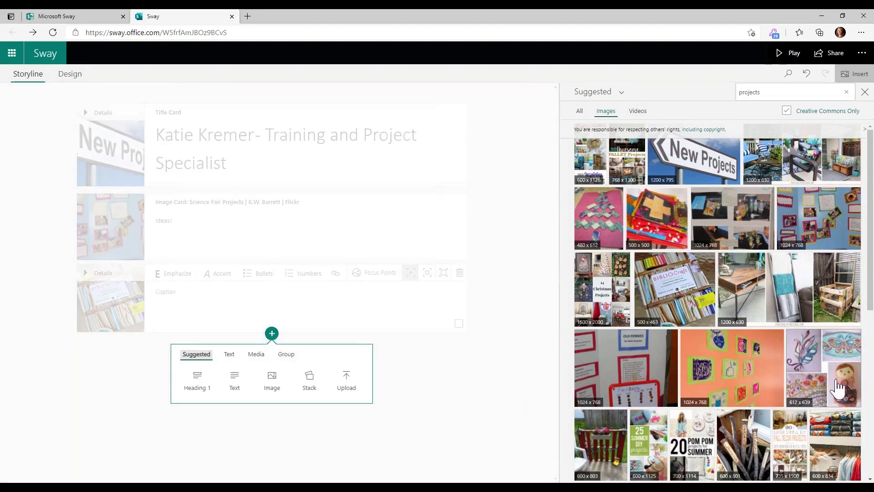
pyautogui.moveTo(839, 388); pyautogui.dragTo(303, 374)
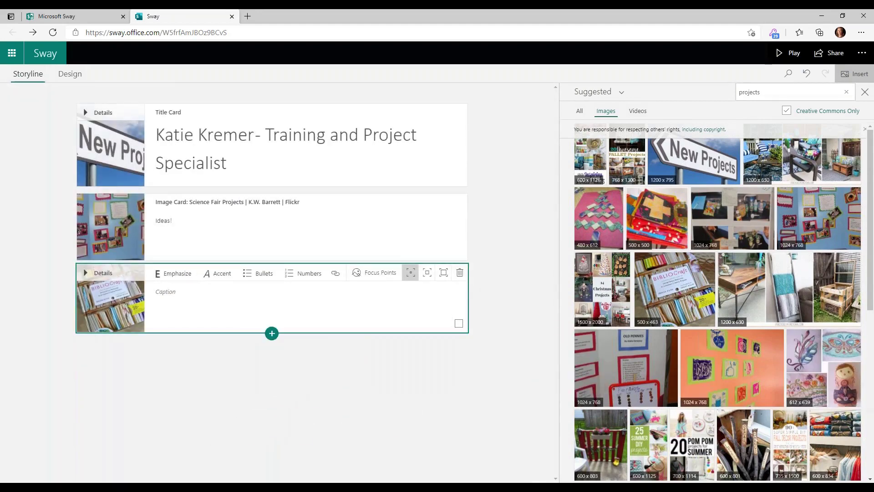
pyautogui.click(272, 334)
pyautogui.click(235, 391)
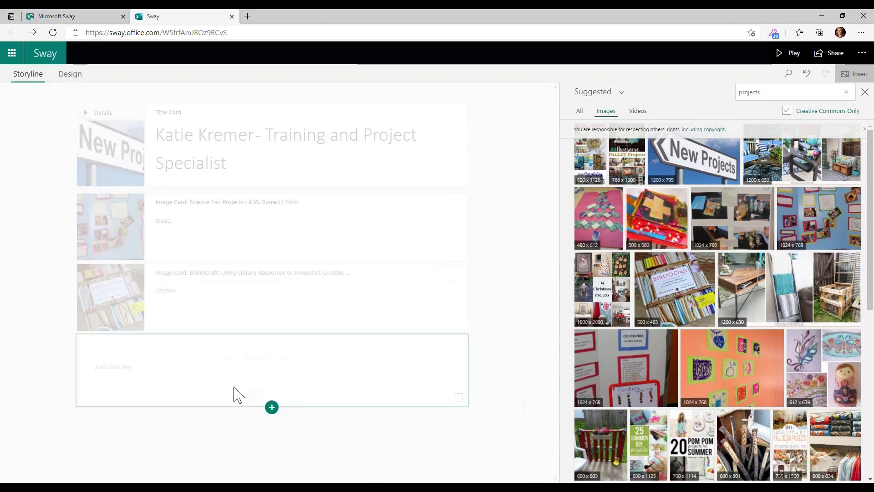
# Add an image card with the "25 Summer DIY projects" picture at the end and enter "Summer!" in the text card above it.
pyautogui.click(271, 408)
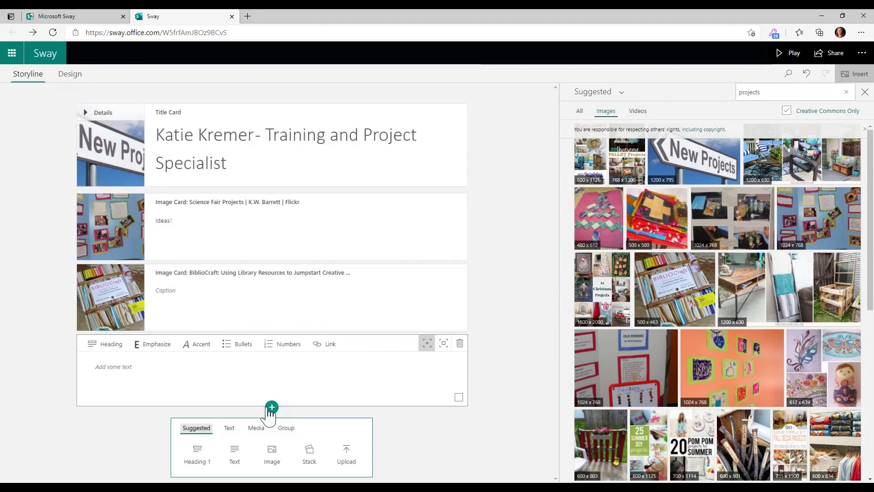
pyautogui.click(283, 452)
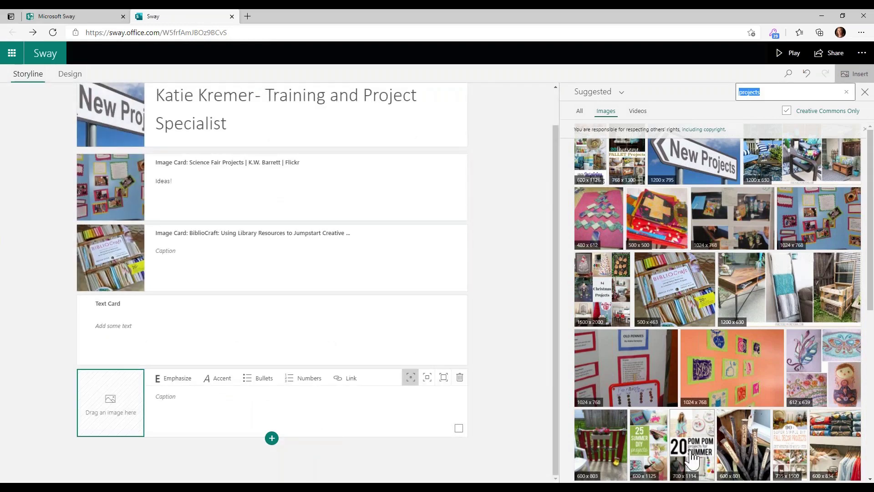
pyautogui.moveTo(659, 462); pyautogui.dragTo(127, 409)
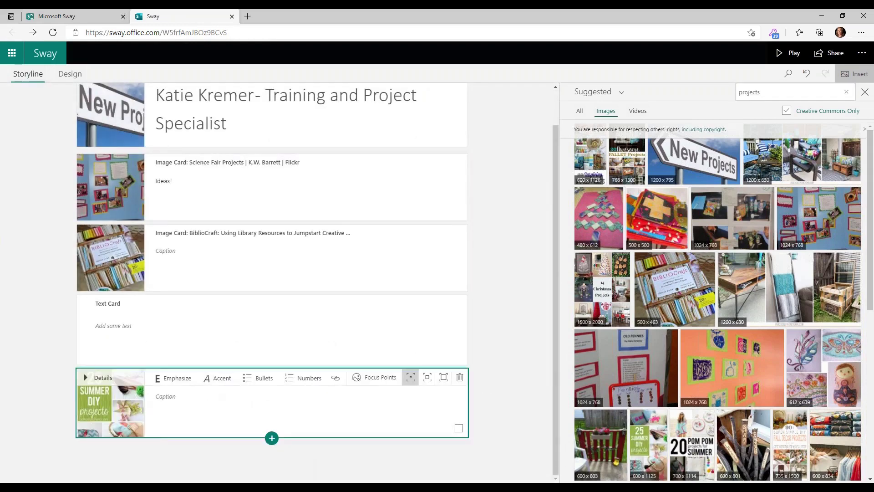
pyautogui.click(213, 336)
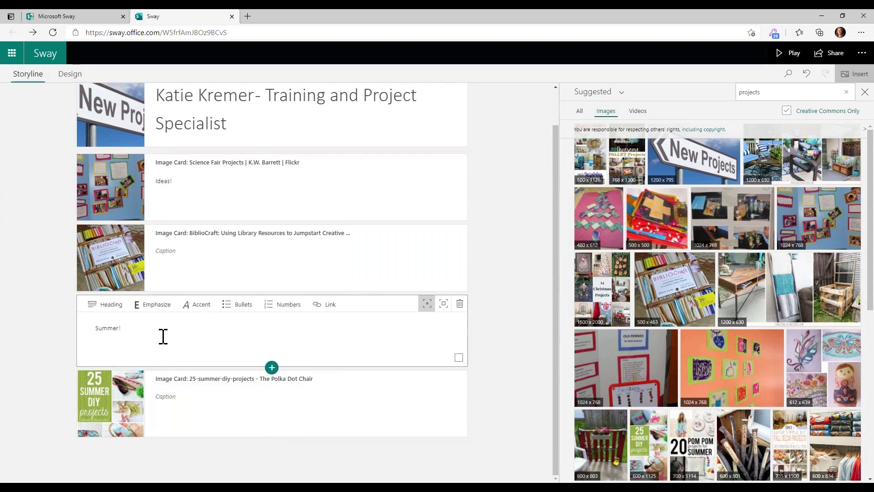
pyautogui.tripleClick(110, 328)
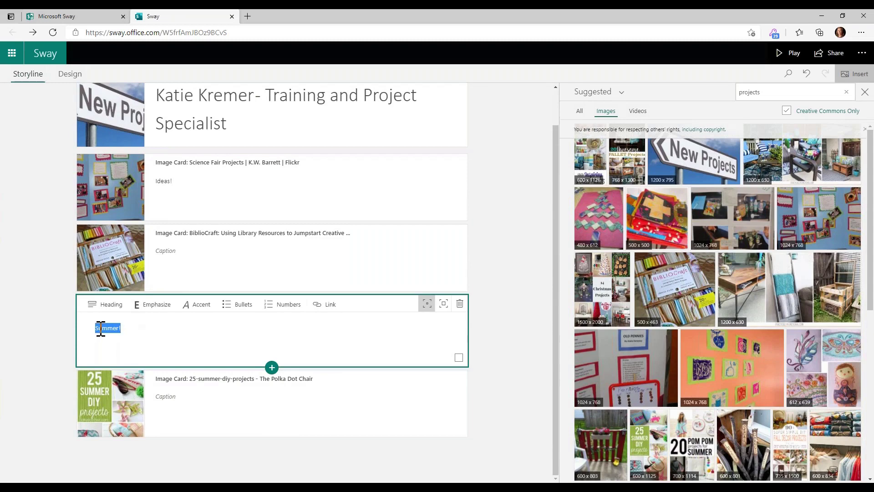
pyautogui.click(327, 311)
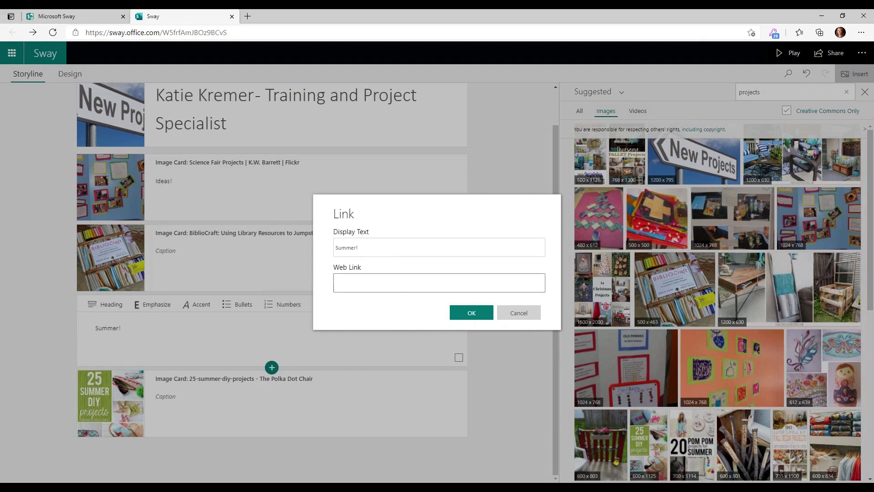
pyautogui.click(519, 316)
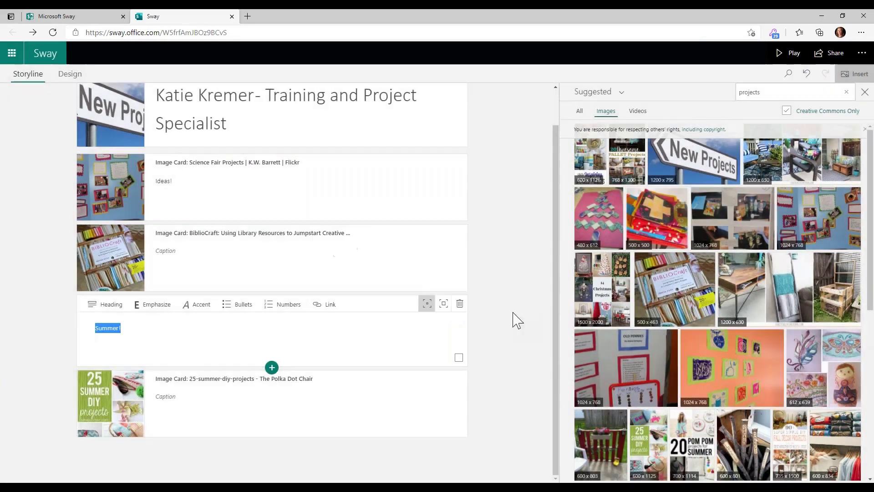
# Remix the Sway's design four times, checking the available styles, the end of the Sway and its navigation overview before the last remix.
pyautogui.click(71, 74)
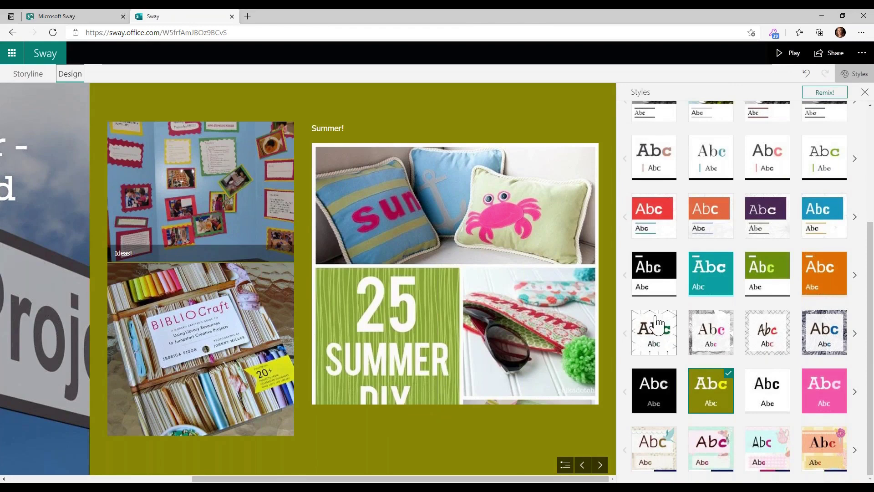
pyautogui.click(823, 94)
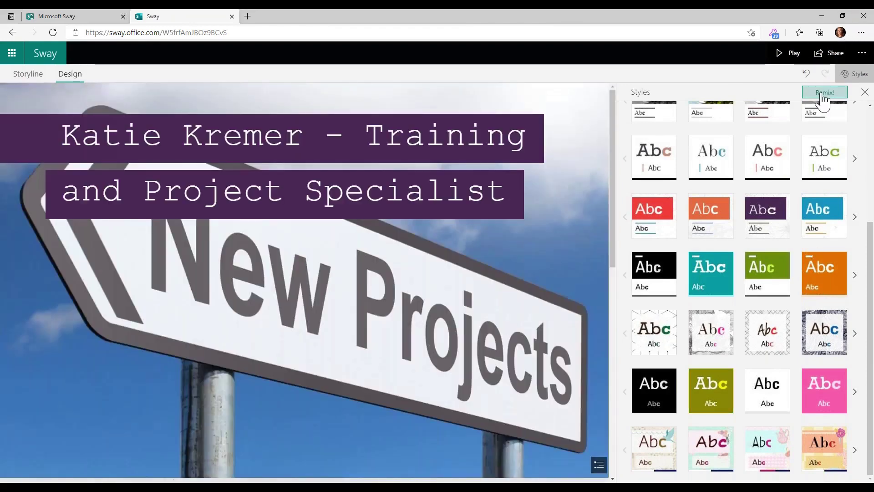
pyautogui.click(822, 97)
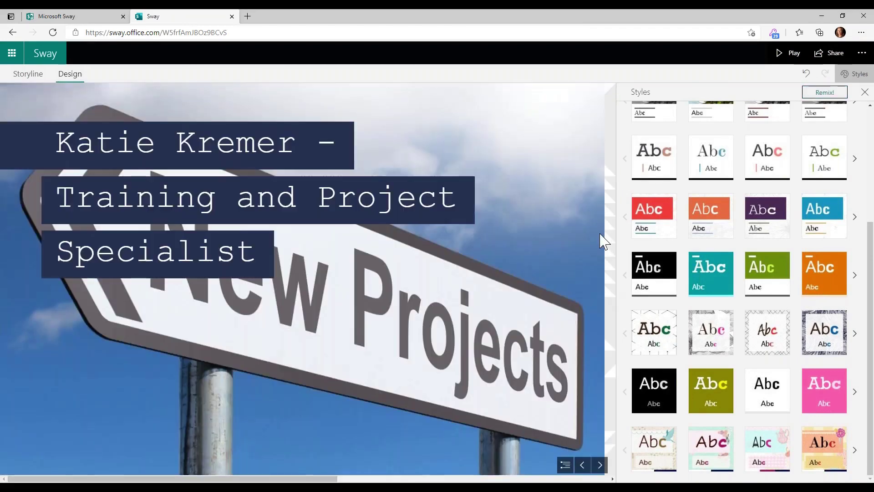
pyautogui.click(829, 95)
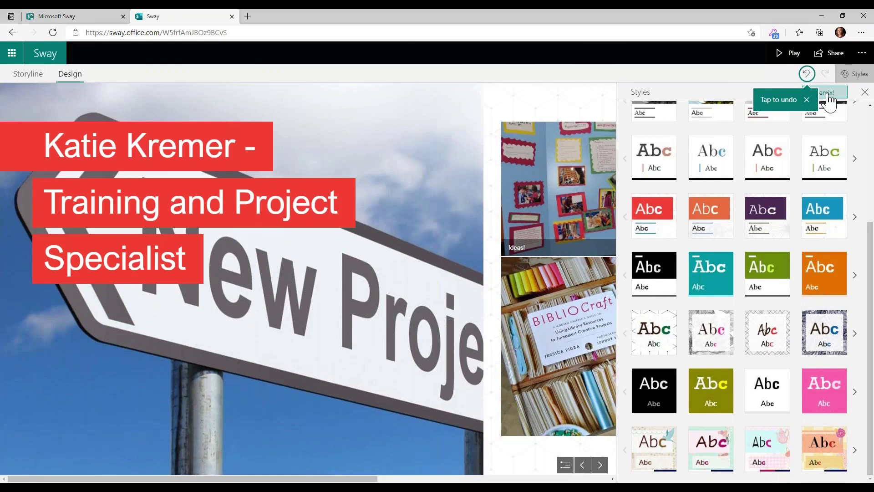
pyautogui.scroll(1, 824, 282)
pyautogui.scroll(5, 855, 289)
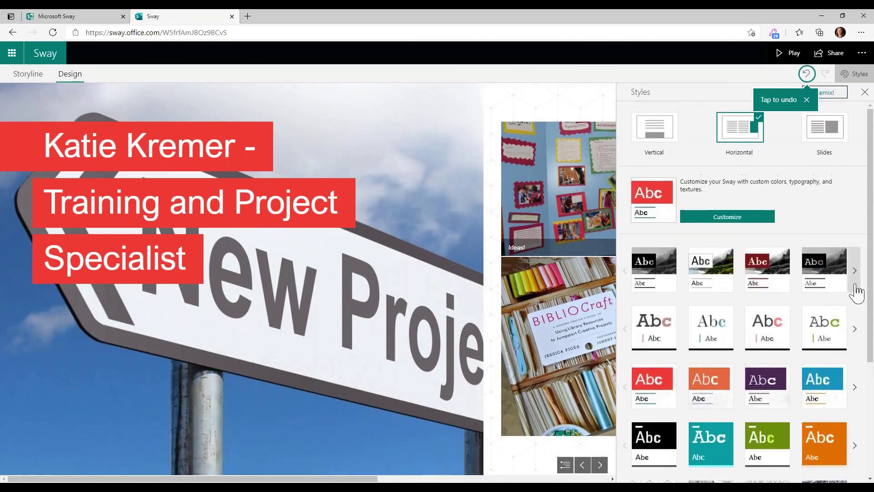
pyautogui.scroll(-6, 858, 289)
pyautogui.click(599, 464)
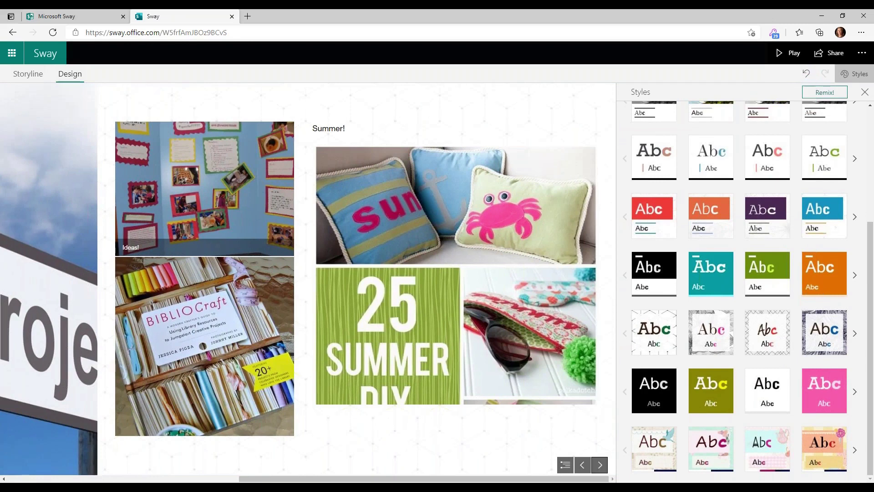
pyautogui.click(565, 465)
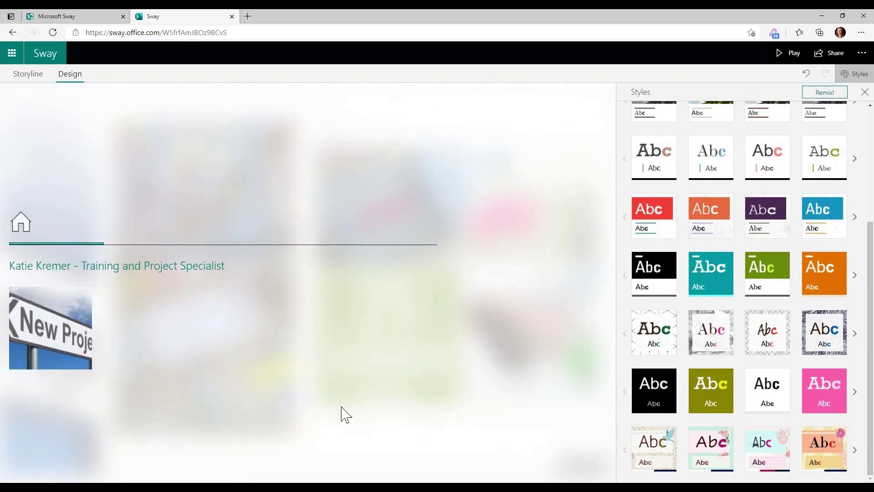
pyautogui.click(824, 95)
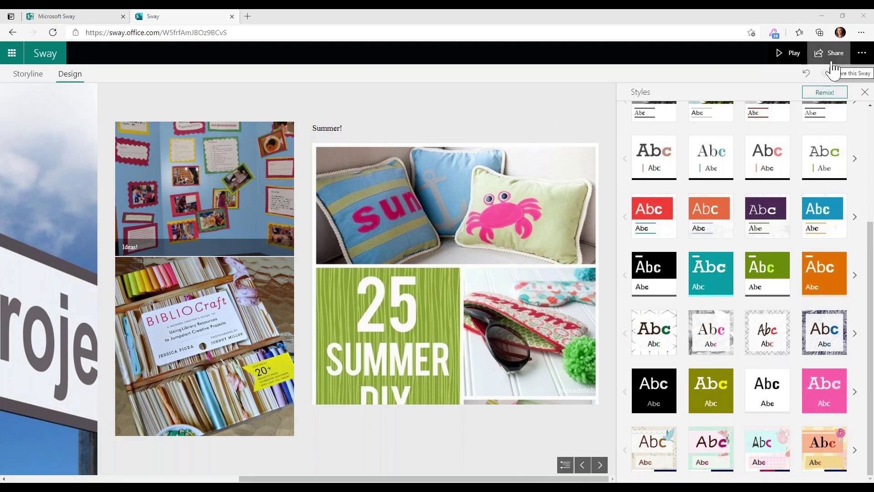
# Play the Sway through to its end and open its sharing options.
pyautogui.click(789, 53)
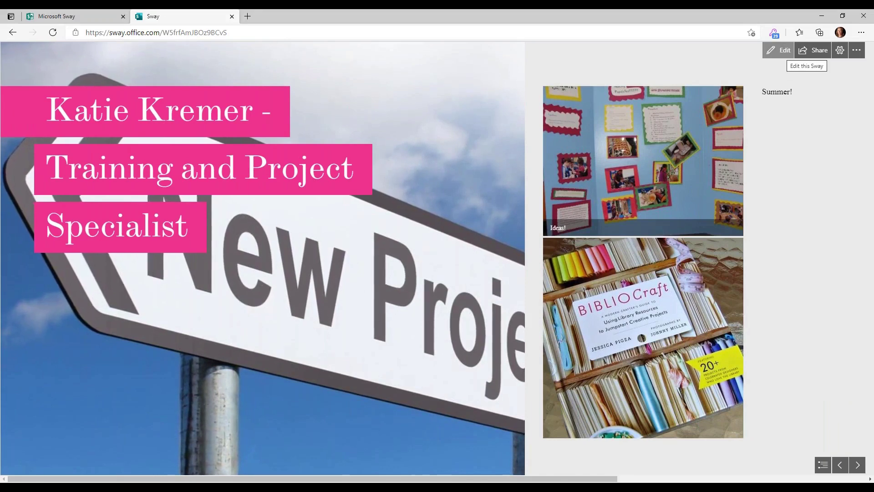
pyautogui.click(858, 465)
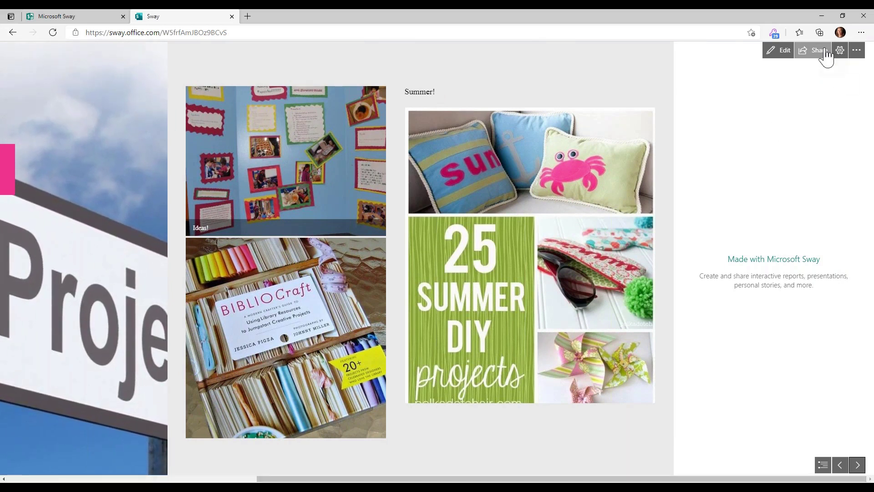
pyautogui.click(825, 53)
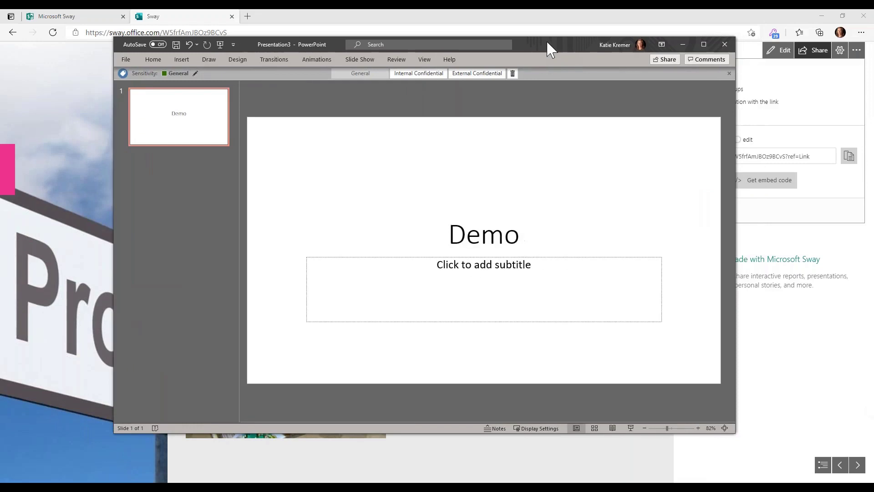
# Maximize the PowerPoint presentation and try to make a screen recording covering nearly the whole screen.
pyautogui.doubleClick(546, 40)
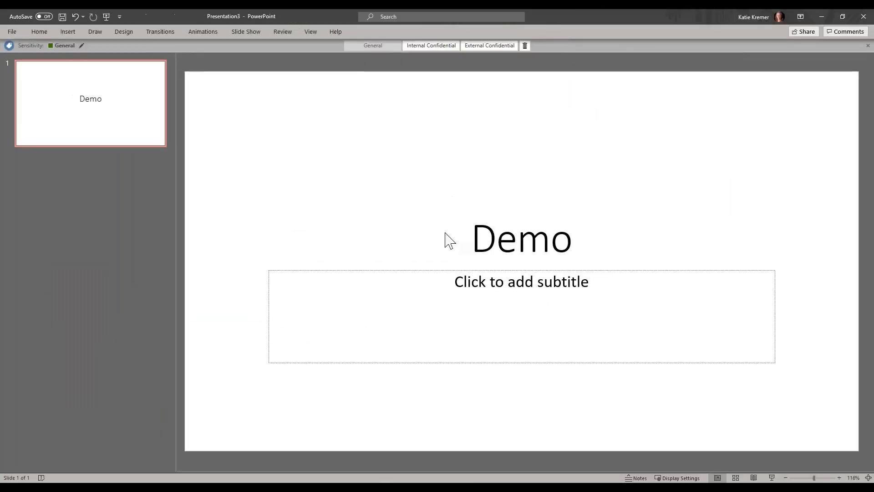
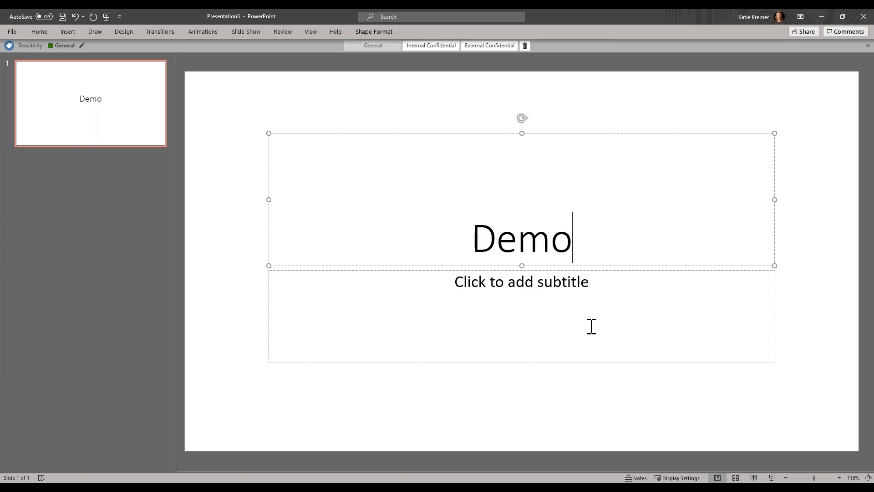
pyautogui.click(68, 32)
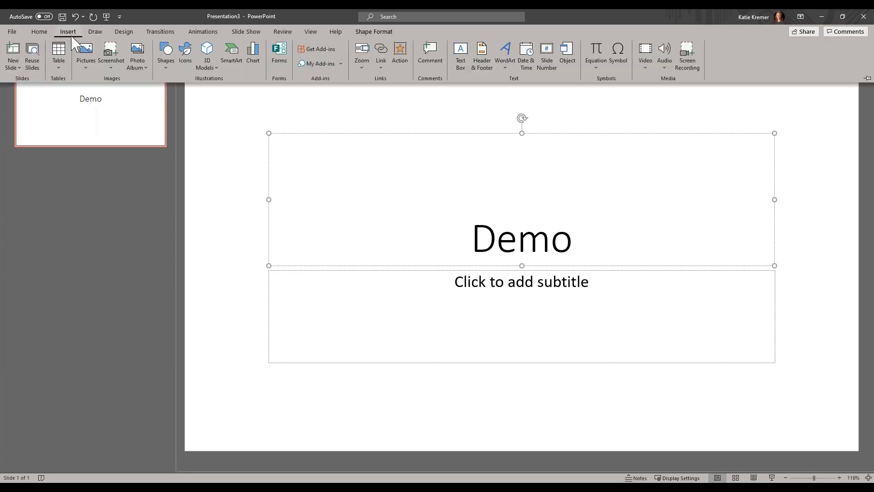
pyautogui.click(693, 73)
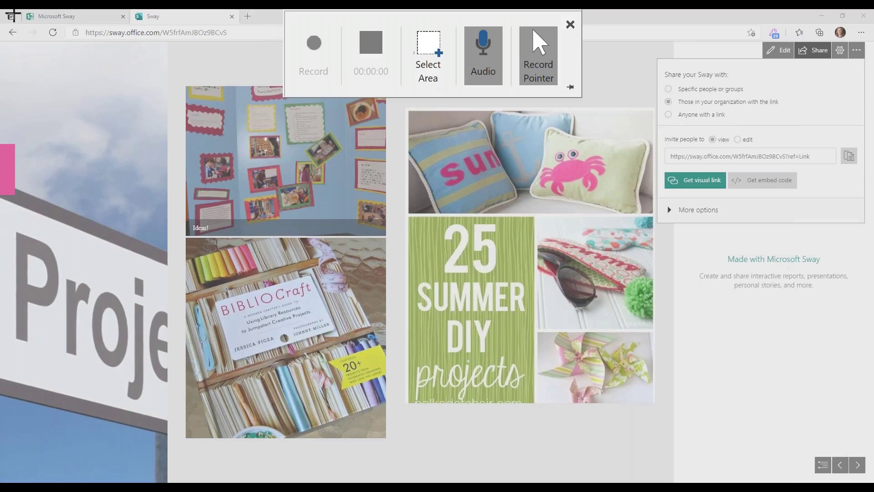
pyautogui.moveTo(13, 15)
pyautogui.mouseDown()
pyautogui.moveTo(160, 138)
pyautogui.moveTo(400, 267)
pyautogui.moveTo(554, 348)
pyautogui.moveTo(817, 460)
pyautogui.moveTo(871, 471)
pyautogui.mouseUp()
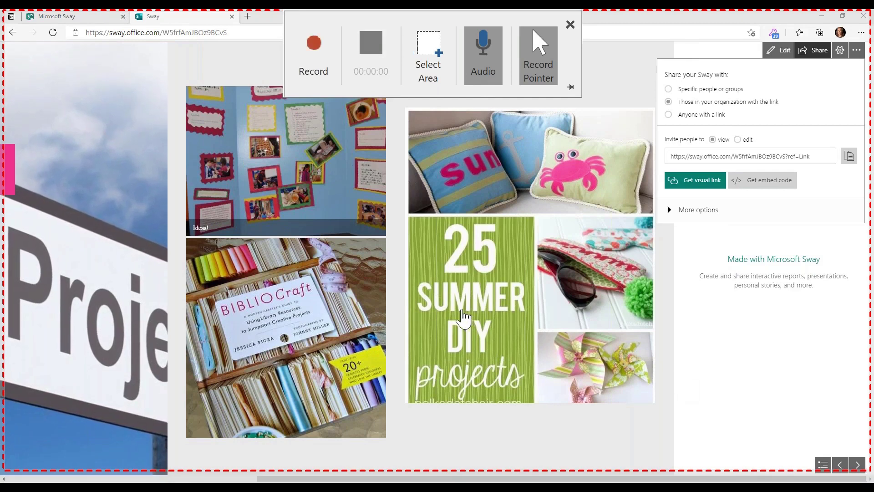
pyautogui.click(309, 29)
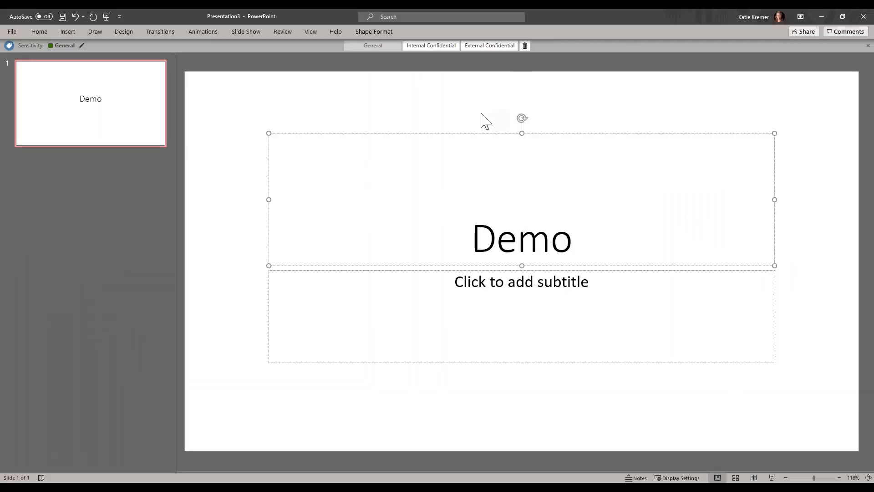
# Create a new form from within the PowerPoint presentation, signing in with the first listed account.
pyautogui.click(68, 32)
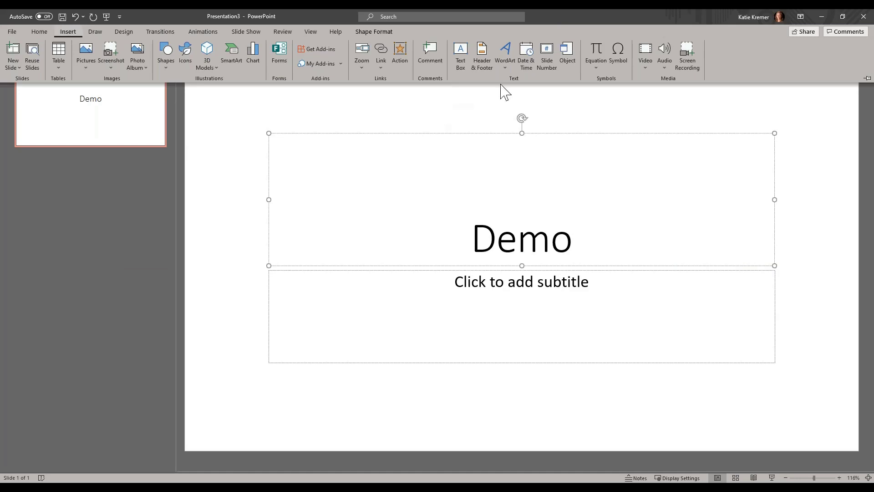
pyautogui.click(277, 69)
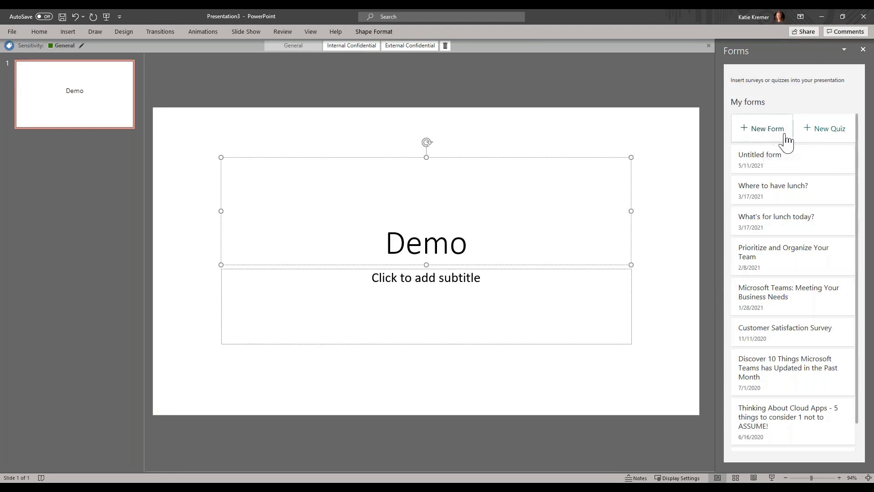
pyautogui.click(763, 133)
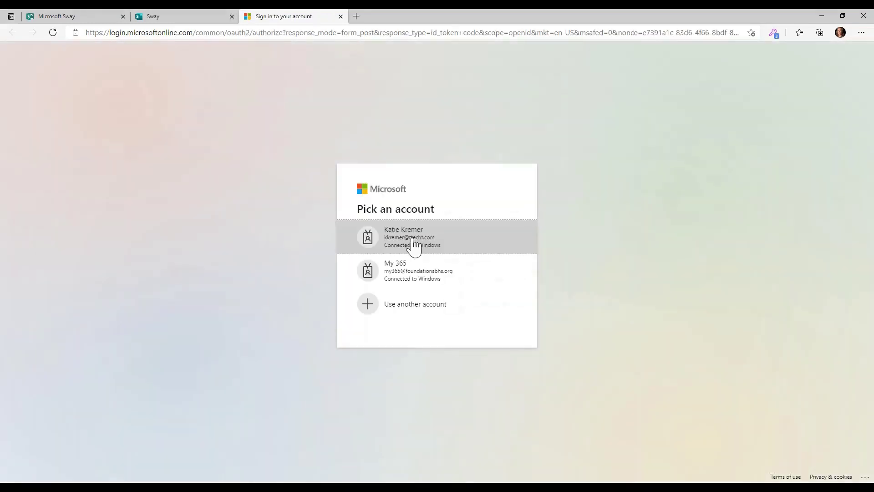
pyautogui.click(433, 248)
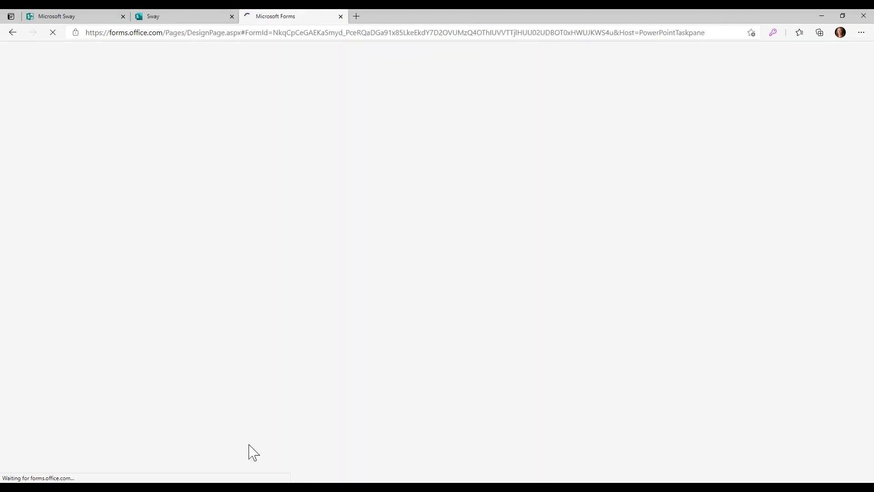
pyautogui.moveTo(234, 487)
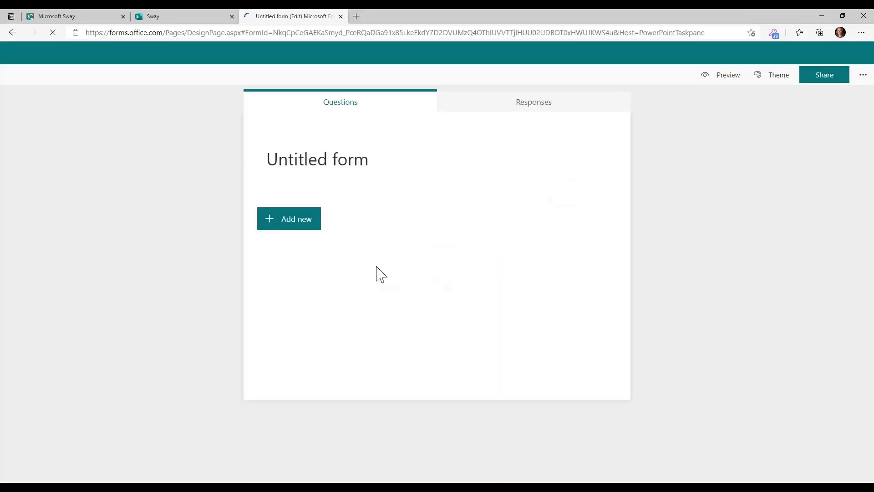
# Title the form "Lunch" and leave its description empty.
pyautogui.click(364, 175)
pyautogui.write('Lunch')
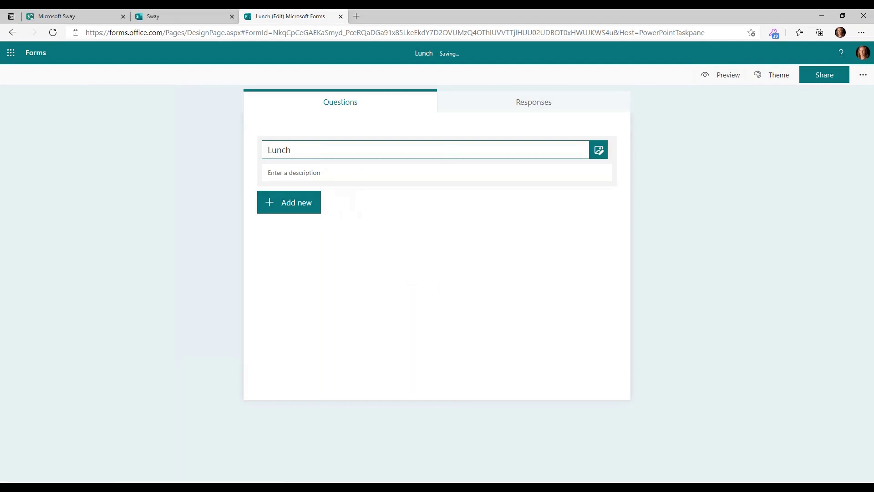
pyautogui.click(307, 176)
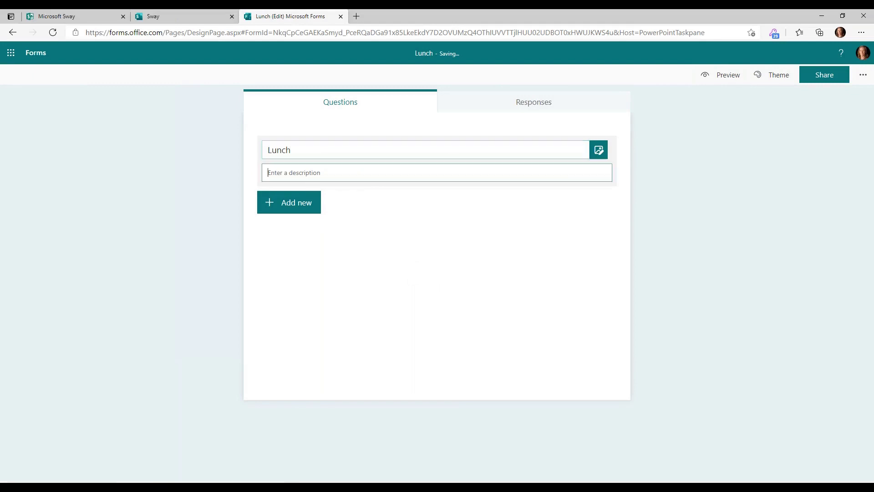
# Add a text question to the form that asks "What time works for you?".
pyautogui.click(288, 208)
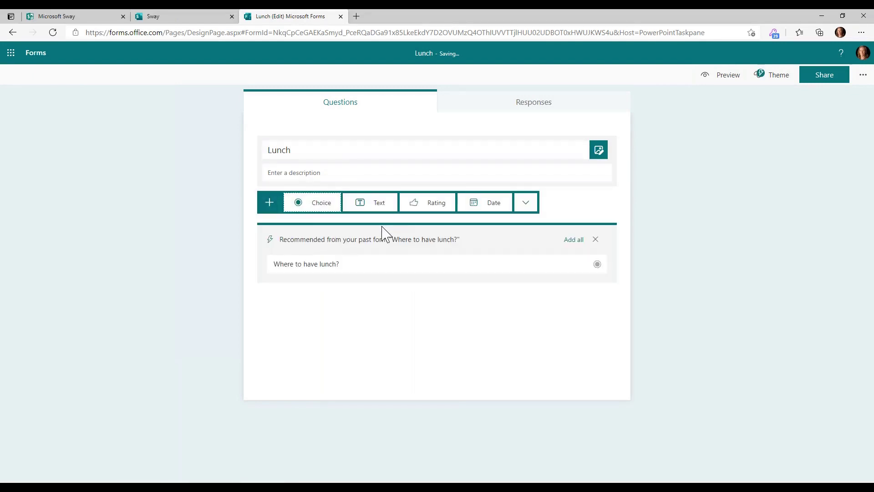
pyautogui.click(376, 208)
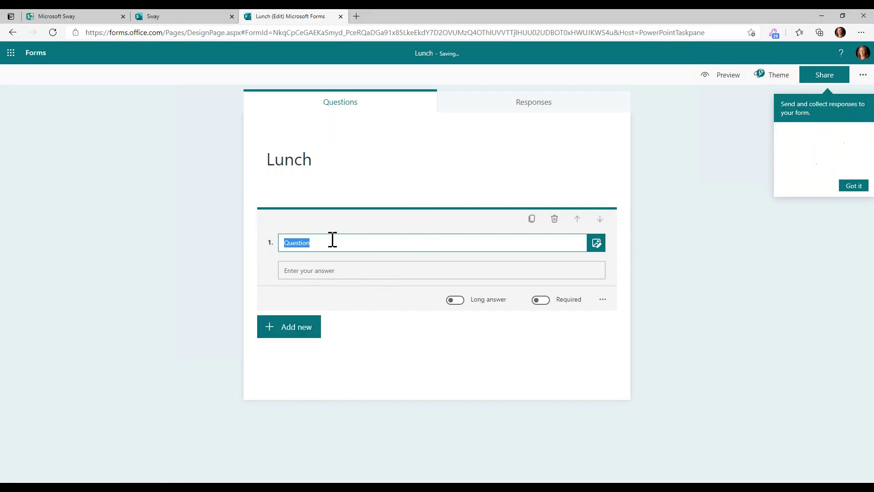
pyautogui.write('What time?')
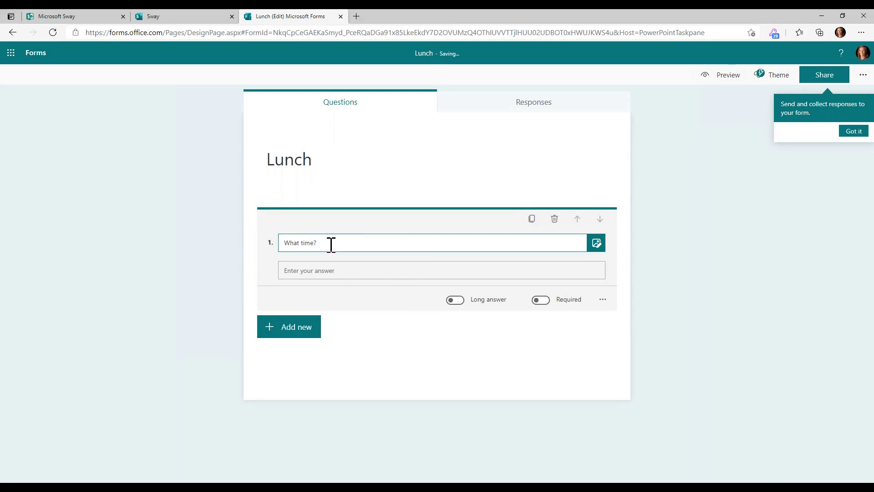
pyautogui.write(' works for you')
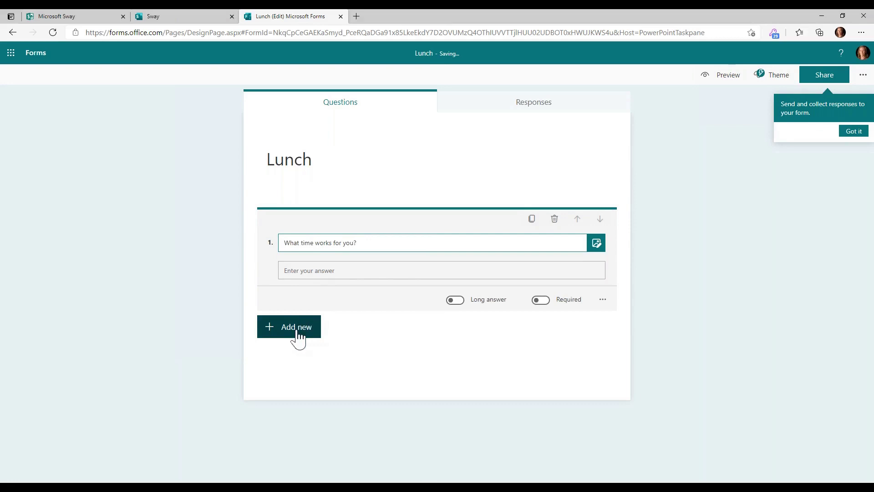
# Add a choice question asking "What kind of dish do you want to bring?" with "Dessert" as its first option.
pyautogui.click(302, 333)
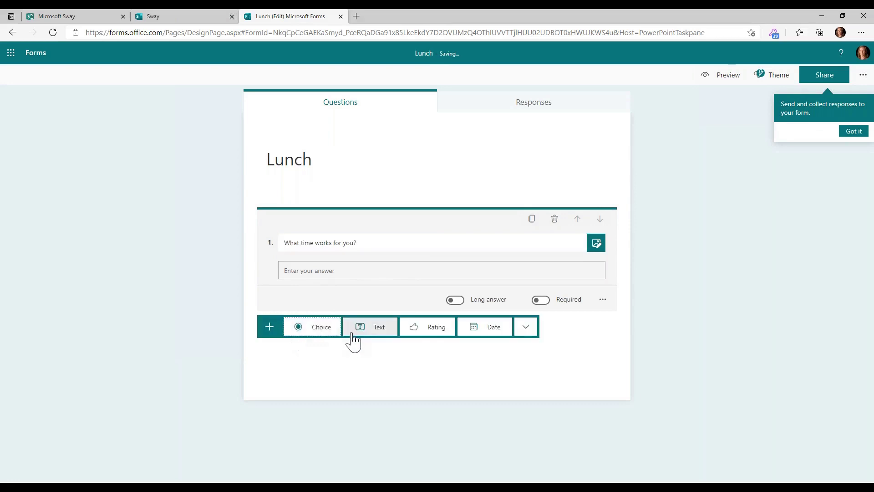
pyautogui.click(309, 334)
pyautogui.click(343, 334)
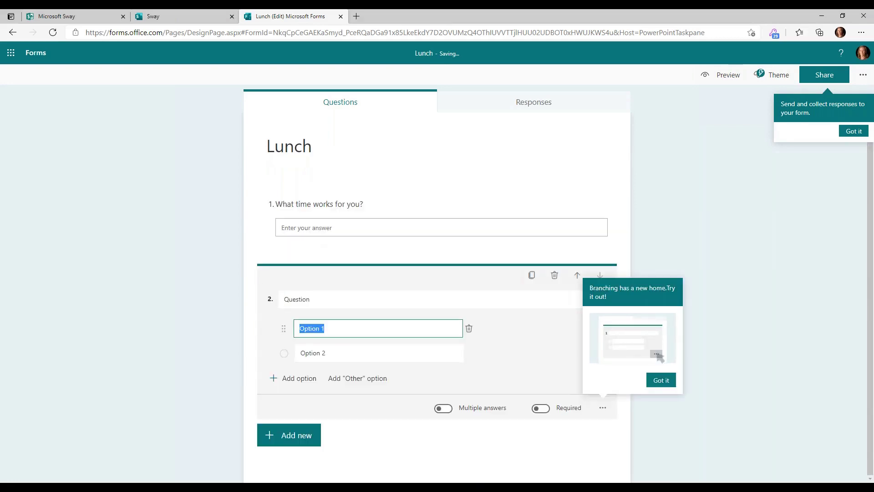
pyautogui.click(338, 300)
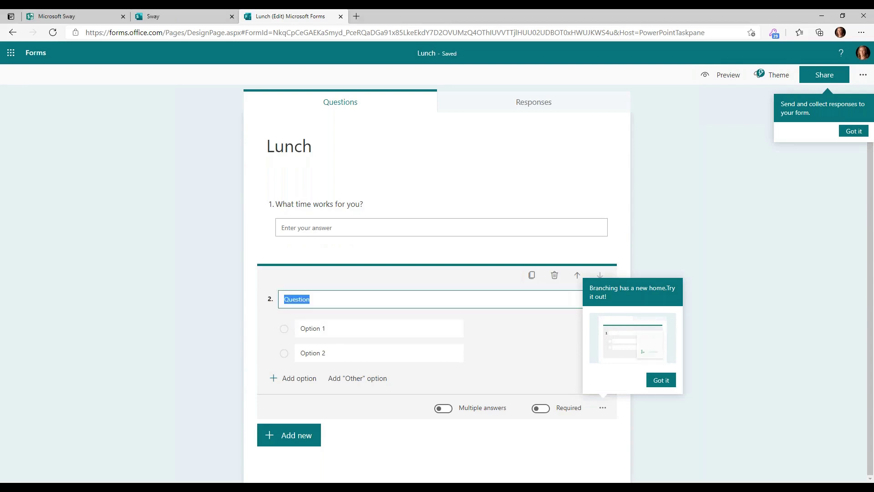
pyautogui.write('What kind of dish')
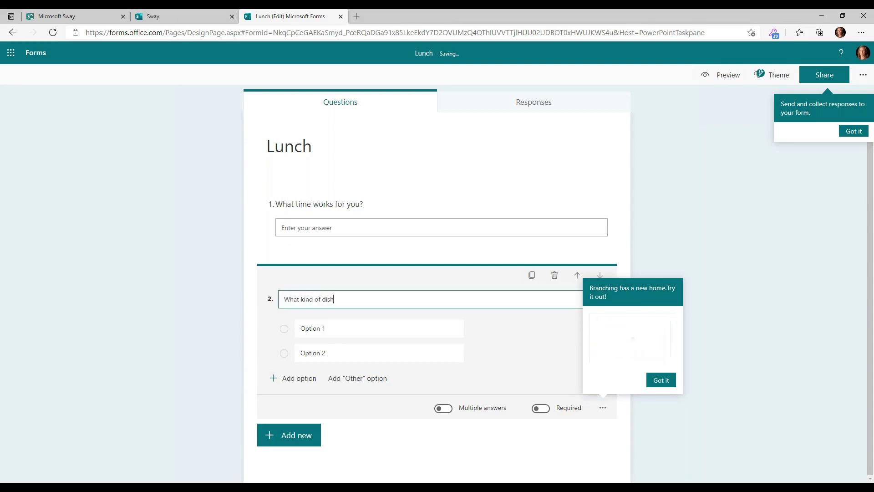
pyautogui.write(' do you want to bring?')
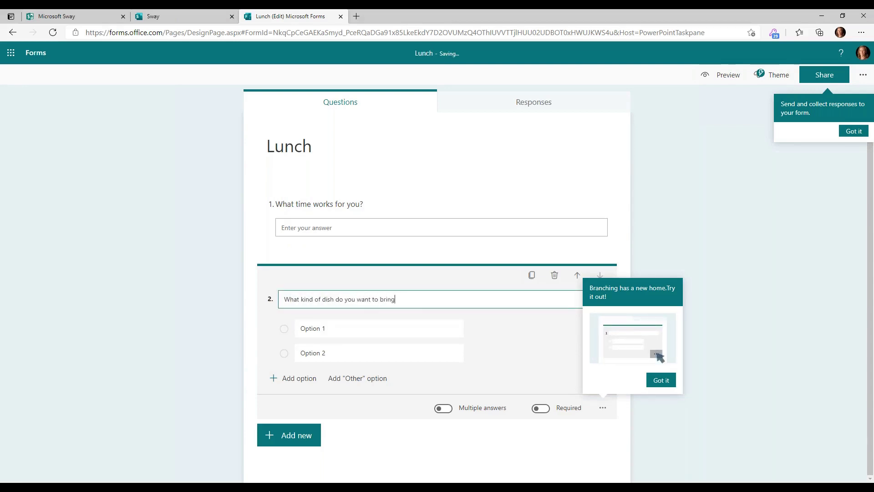
pyautogui.click(337, 330)
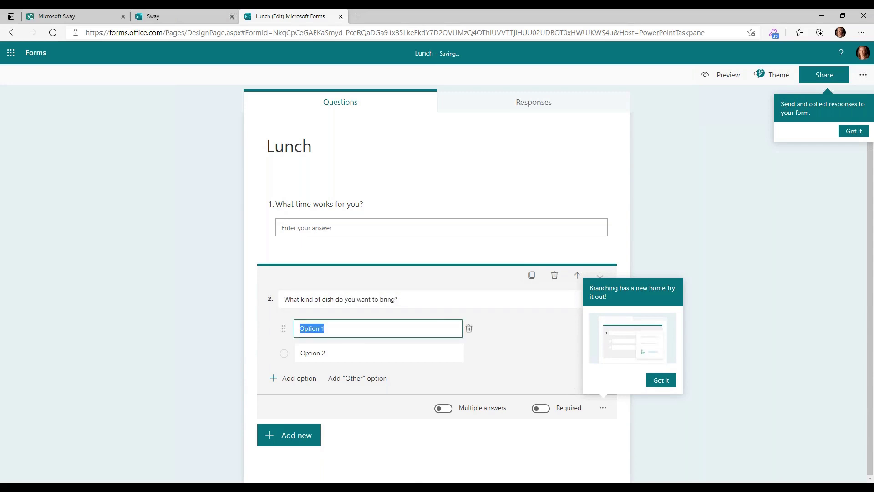
pyautogui.write('Dessert')
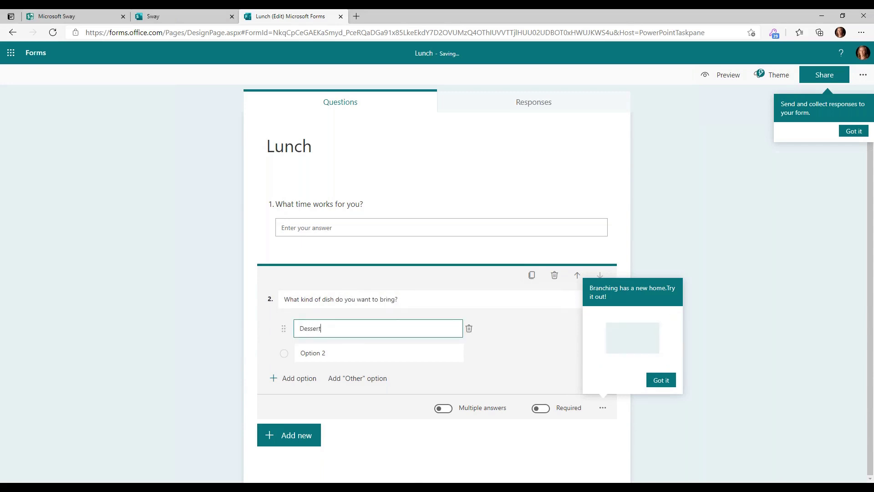
# Set the second option of the dish question to "Veggies" and finish editing the option.
pyautogui.click(337, 356)
pyautogui.write('Veggies')
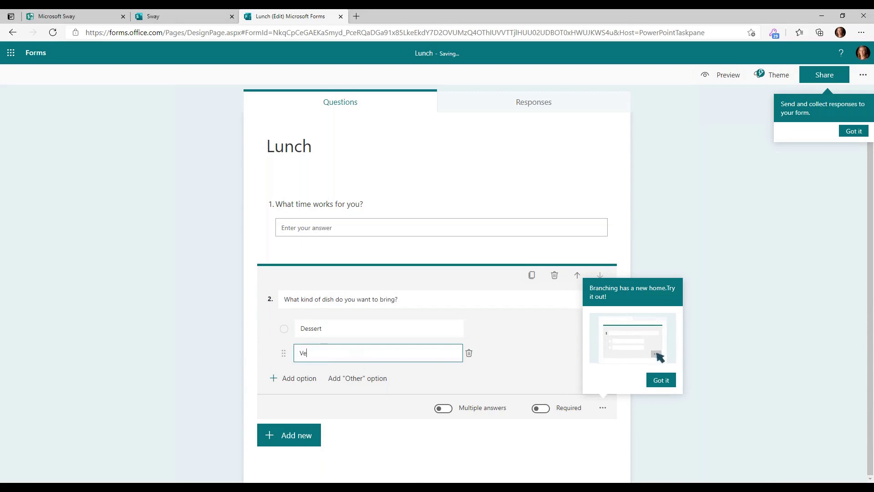
pyautogui.click(371, 463)
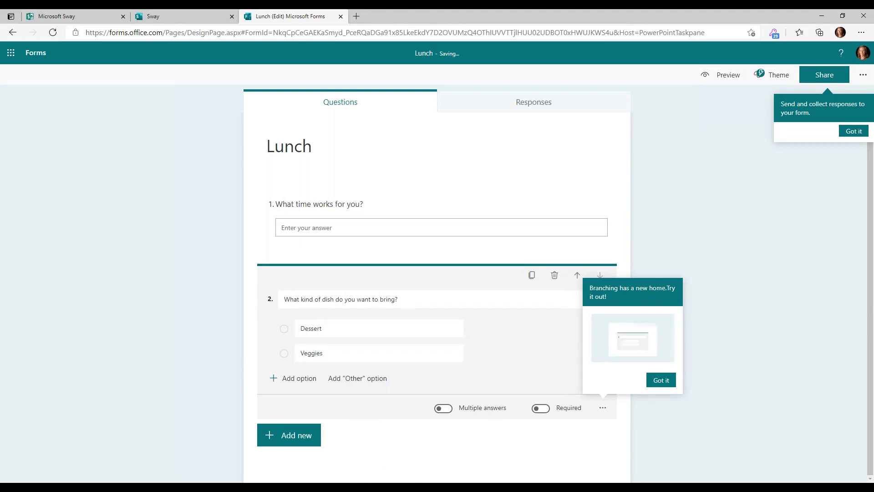
# Switch back to the PowerPoint presentation with the Lunch form on its slide.
pyautogui.click(234, 487)
pyautogui.click(333, 447)
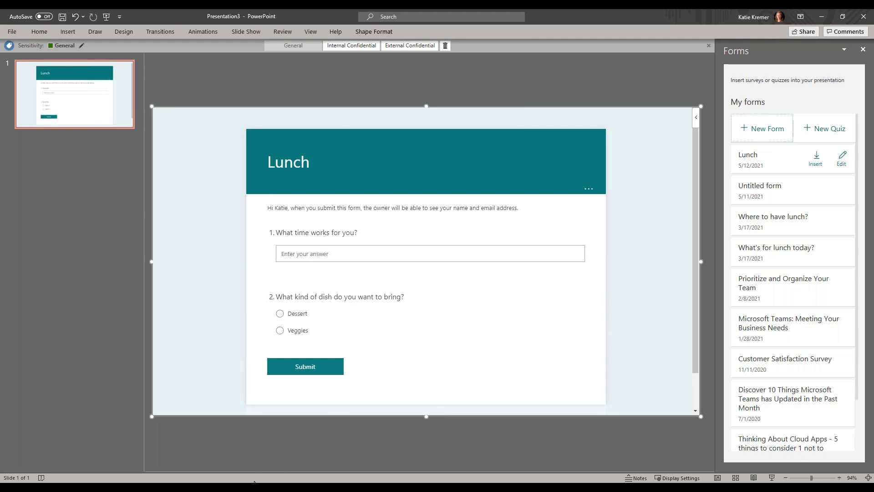
pyautogui.moveTo(254, 481)
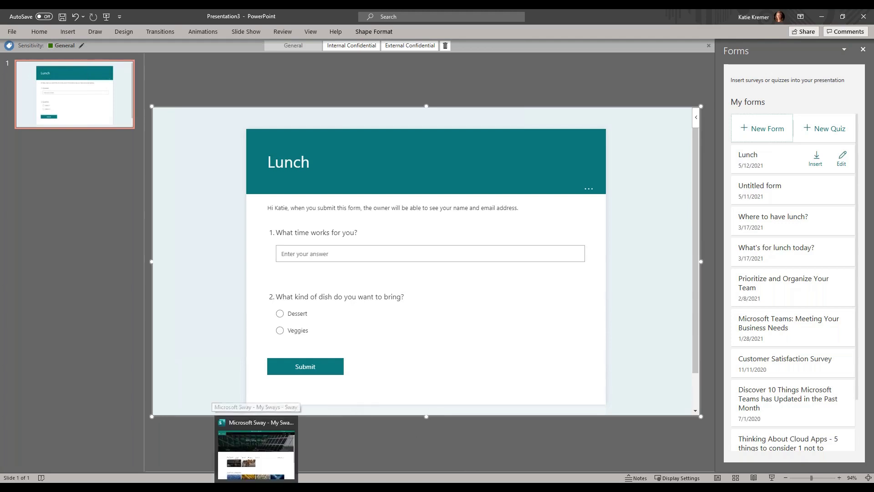
pyautogui.moveTo(123, 484)
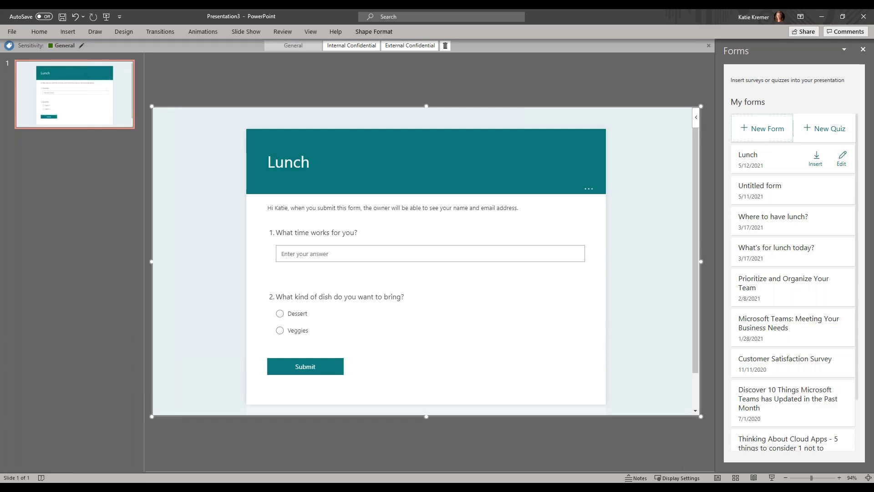
pyautogui.click(123, 488)
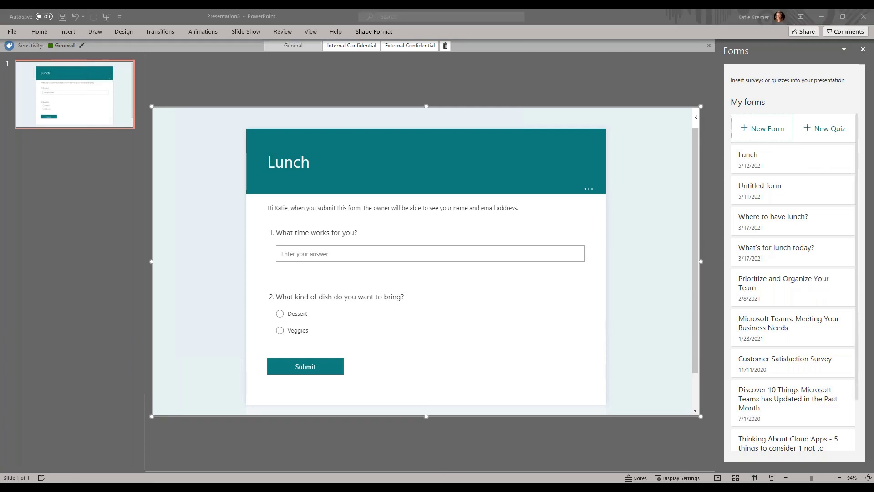